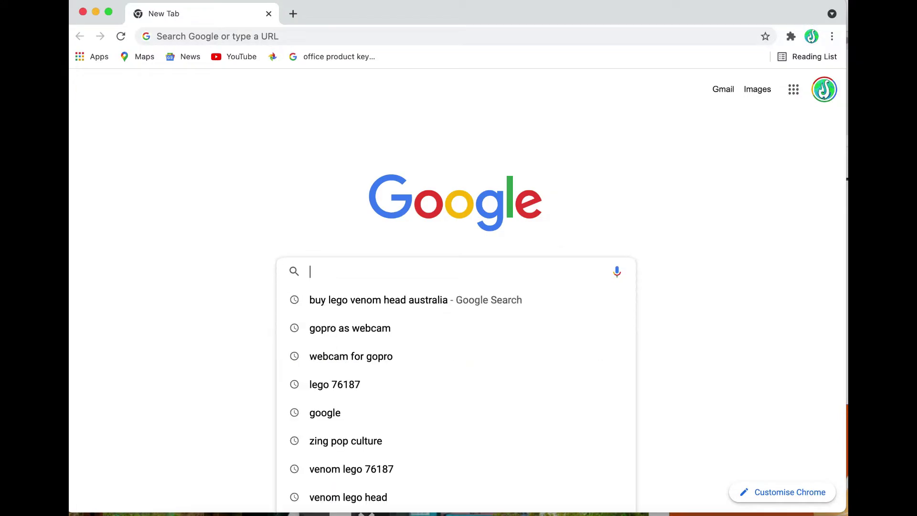
Search Google for 'how to use a gopro' as a webcam and browse the results
{"action": "type", "text": "how to use a gopro as a webcam"}
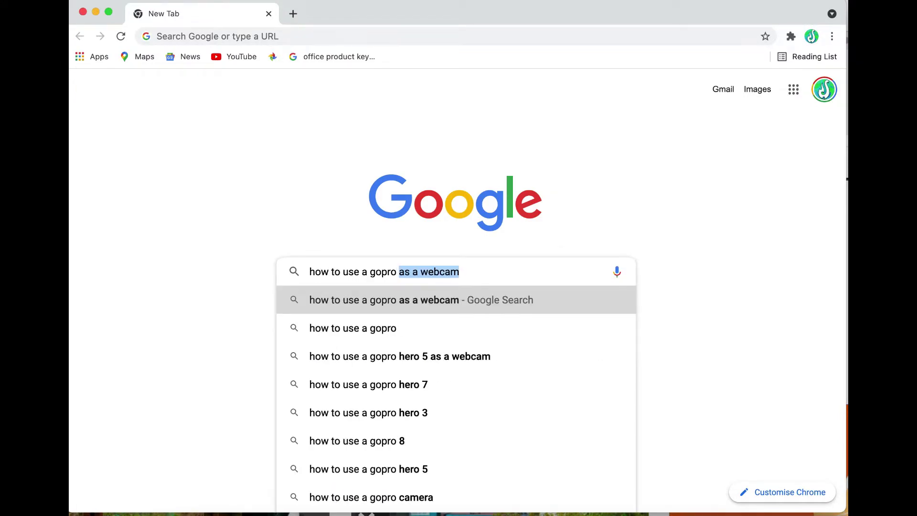
{"action": "key", "text": "Return"}
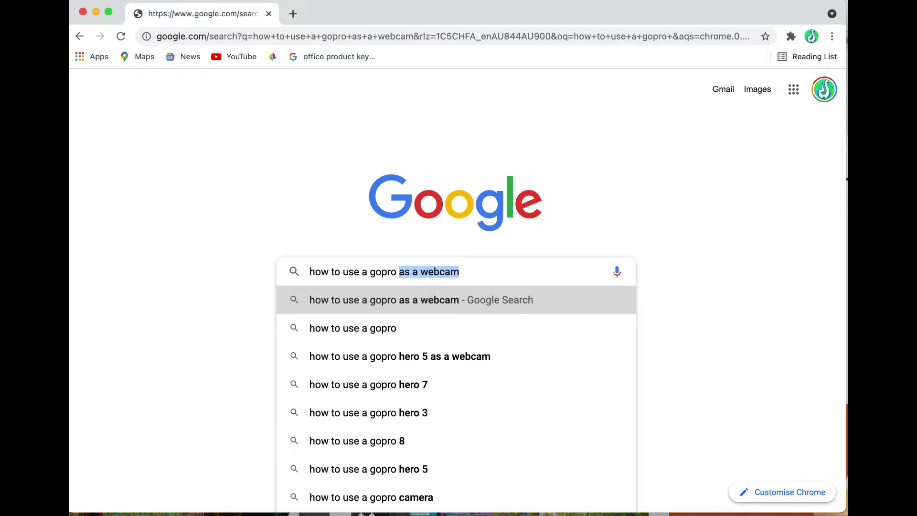
{"action": "scroll", "coordinate": [523, 382], "scroll_direction": "down", "scroll_amount": 5}
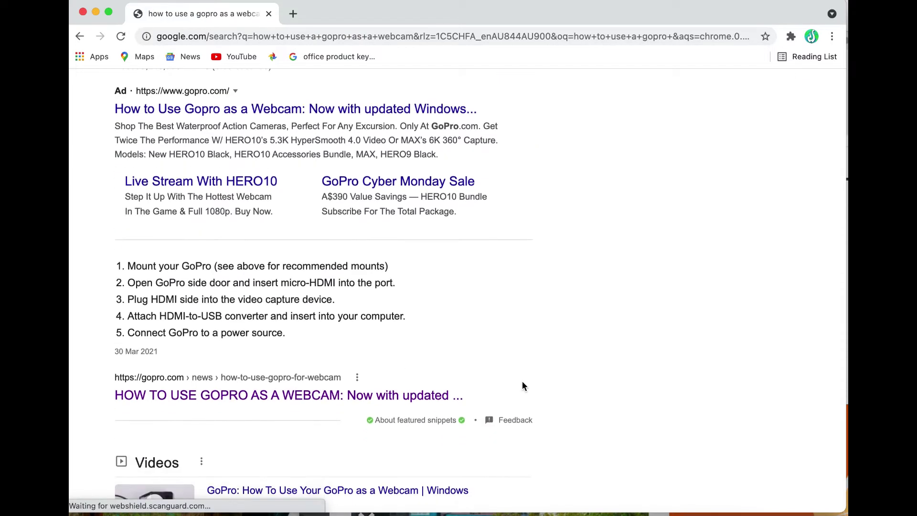
{"action": "scroll", "coordinate": [523, 386], "scroll_direction": "down", "scroll_amount": 1}
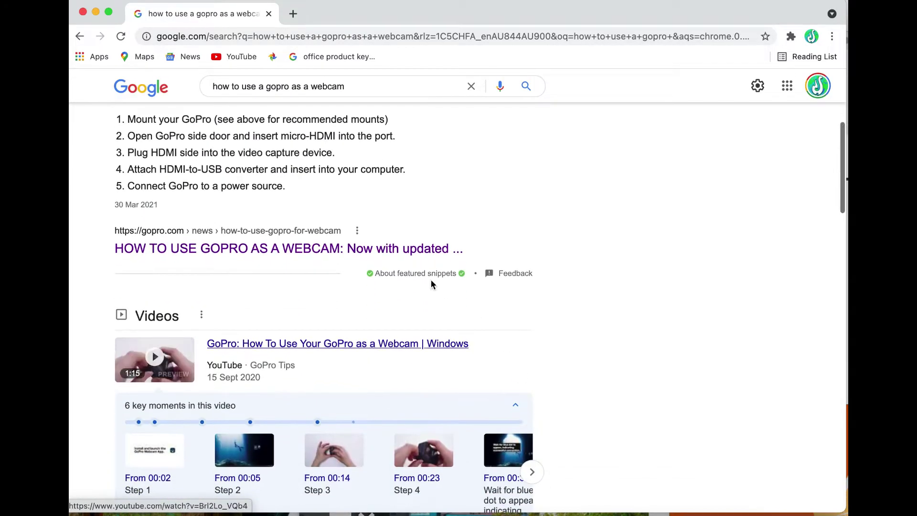
Open the gopro.com webcam guide and scroll to the supported cameras and GoPro.com/webcam link
{"action": "left_click", "coordinate": [403, 253]}
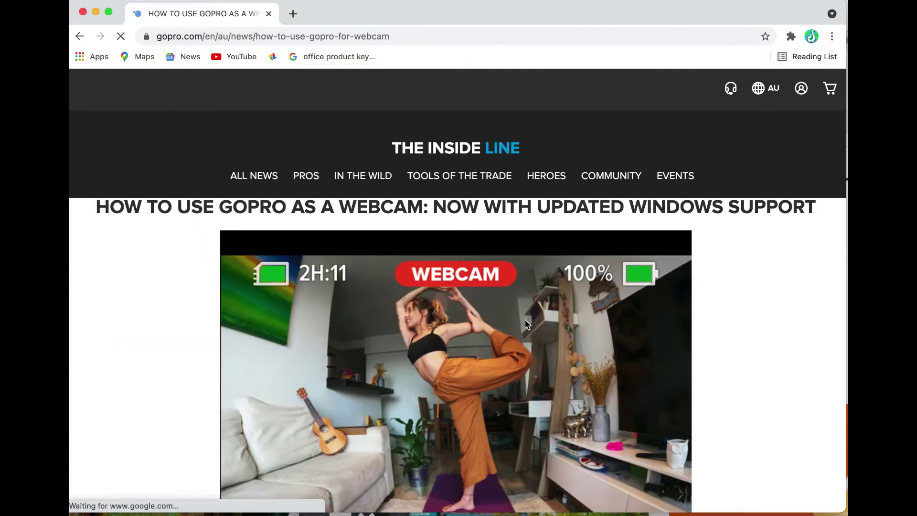
{"action": "scroll", "coordinate": [601, 363], "scroll_direction": "down", "scroll_amount": 5}
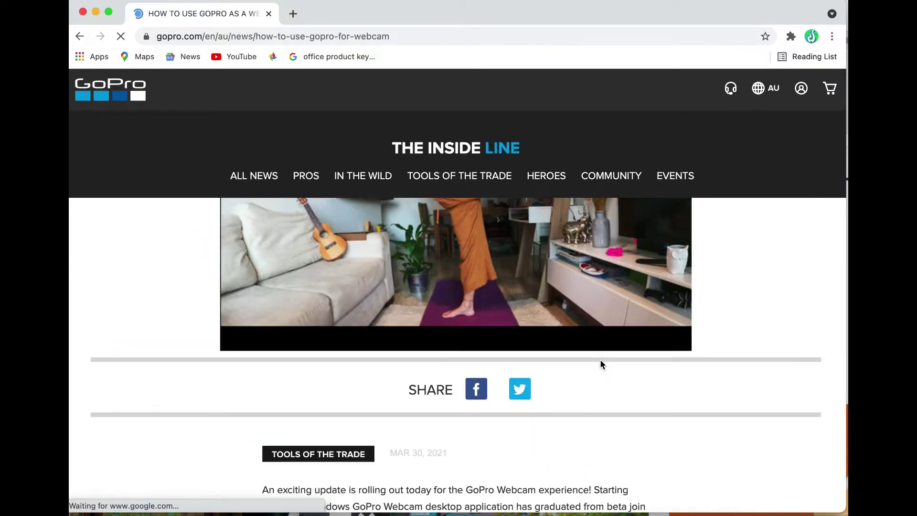
{"action": "scroll", "coordinate": [600, 361], "scroll_direction": "down", "scroll_amount": 5}
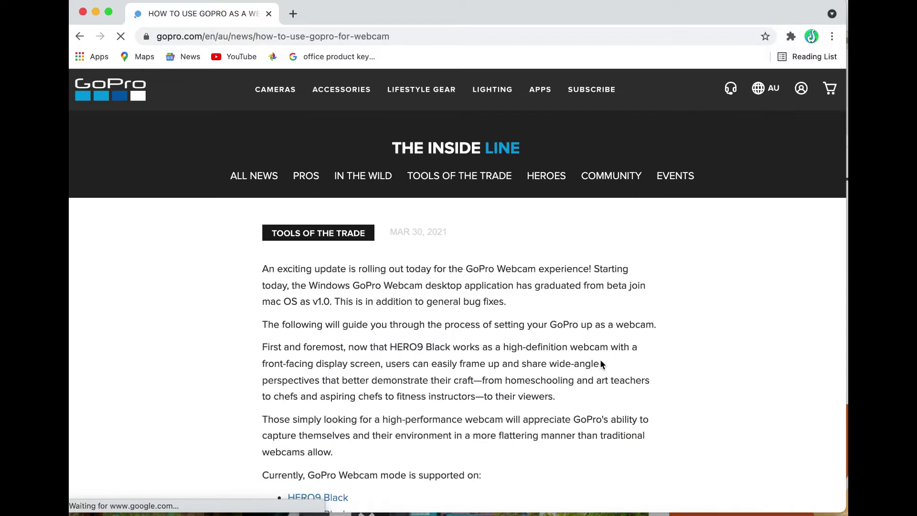
{"action": "scroll", "coordinate": [601, 365], "scroll_direction": "down", "scroll_amount": 3}
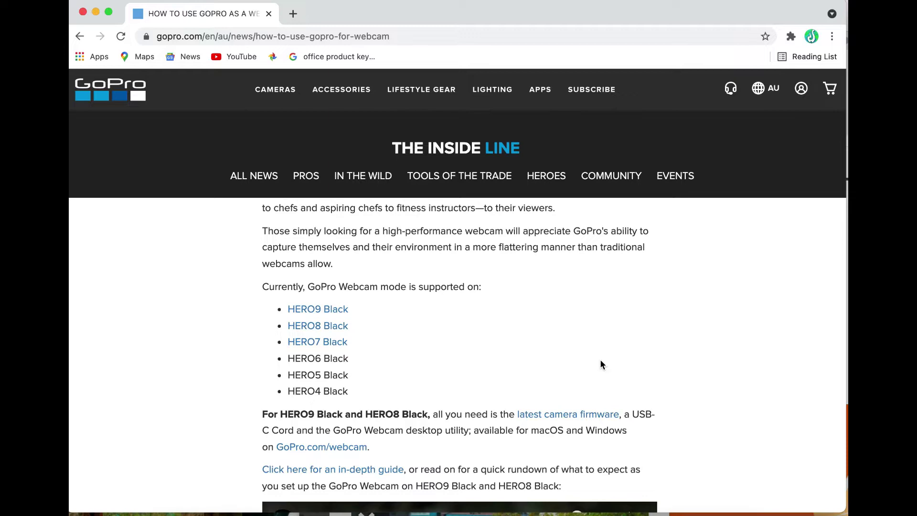
{"action": "scroll", "coordinate": [600, 363], "scroll_direction": "down", "scroll_amount": 3}
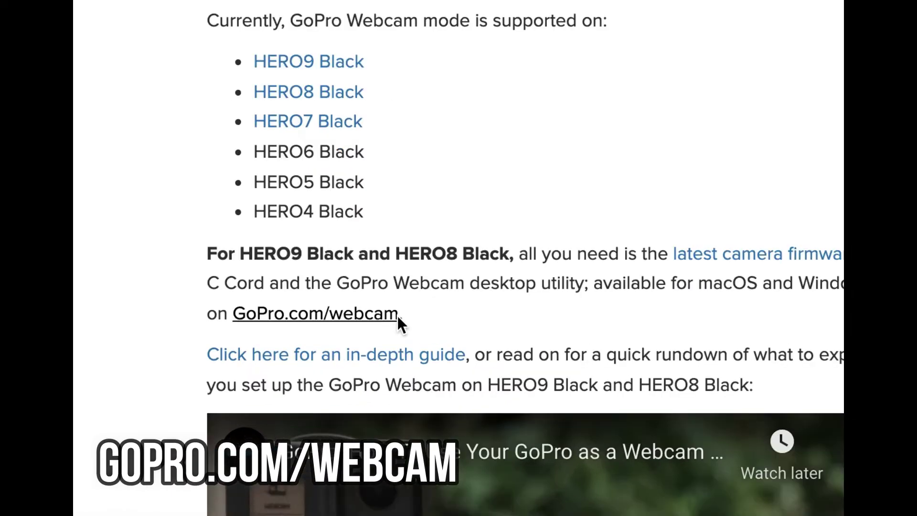
Follow the GoPro.com/webcam link and download the Mac Utility .pkg installer
{"action": "left_click", "coordinate": [382, 336]}
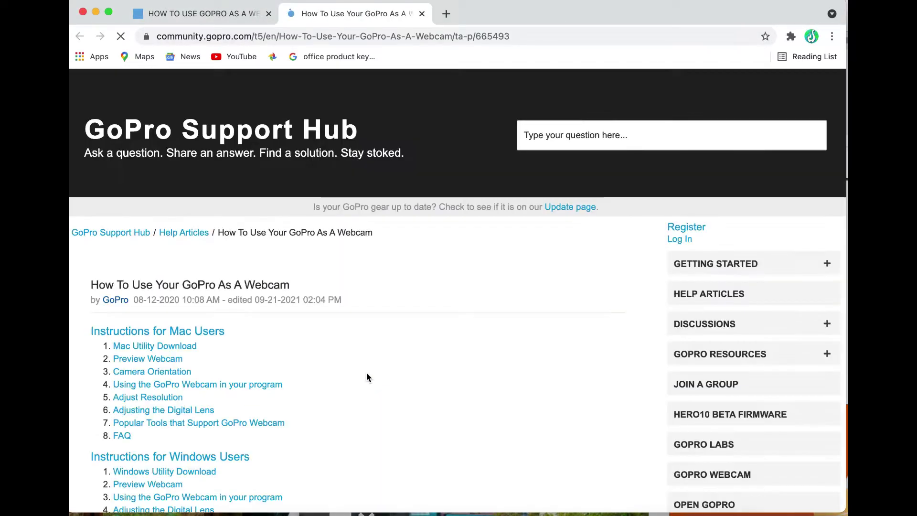
{"action": "scroll", "coordinate": [389, 397], "scroll_direction": "down", "scroll_amount": 2}
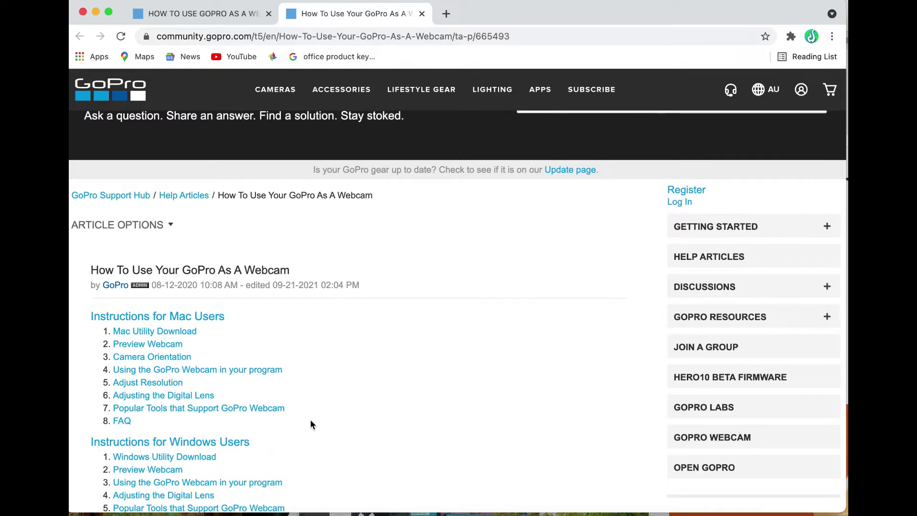
{"action": "left_click", "coordinate": [181, 334]}
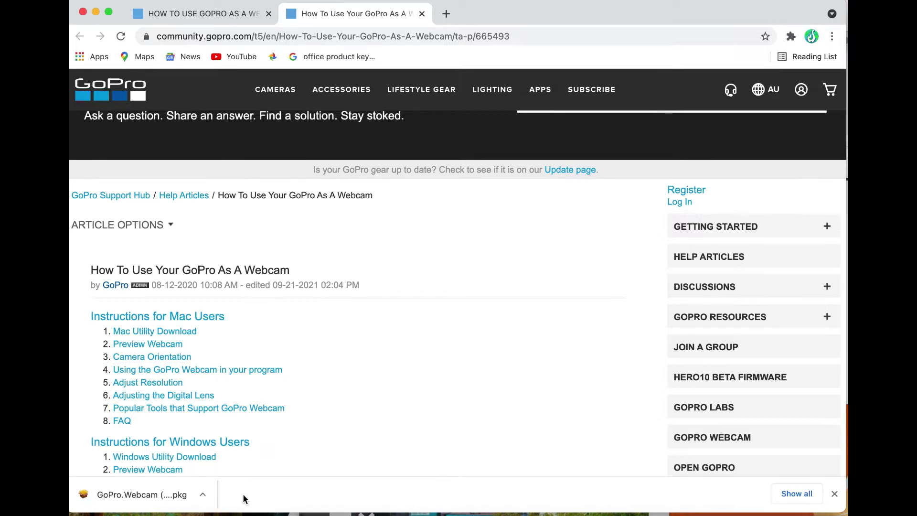
Run the downloaded GoPro Webcam .pkg through Continue and Install, then restart the Mac
{"action": "left_click", "coordinate": [162, 494]}
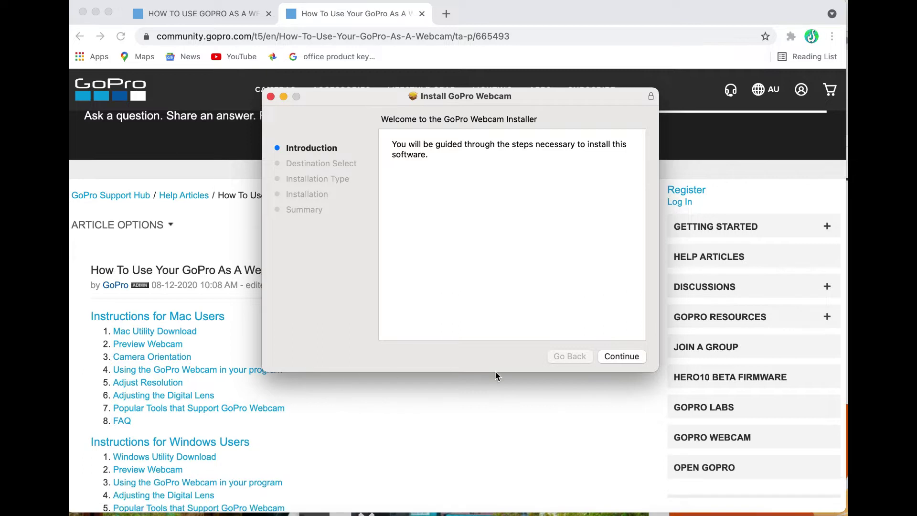
{"action": "left_click", "coordinate": [621, 356]}
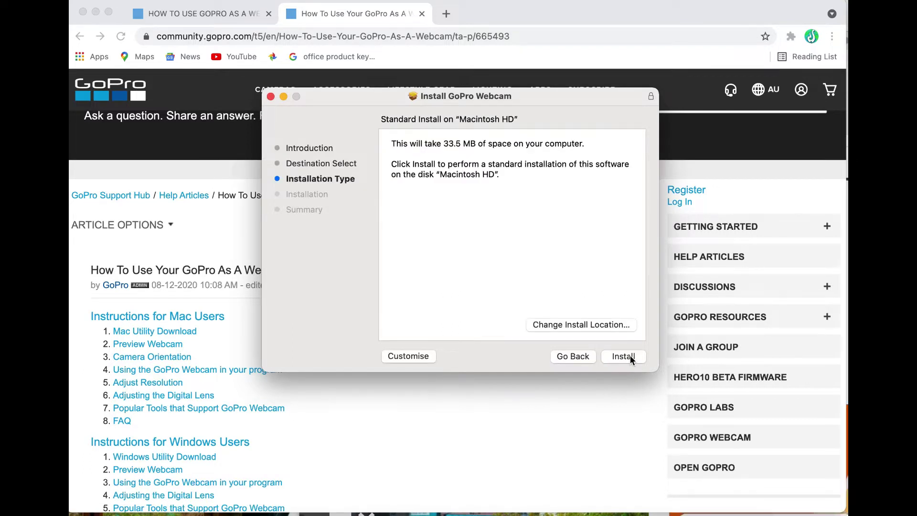
{"action": "left_click", "coordinate": [623, 356]}
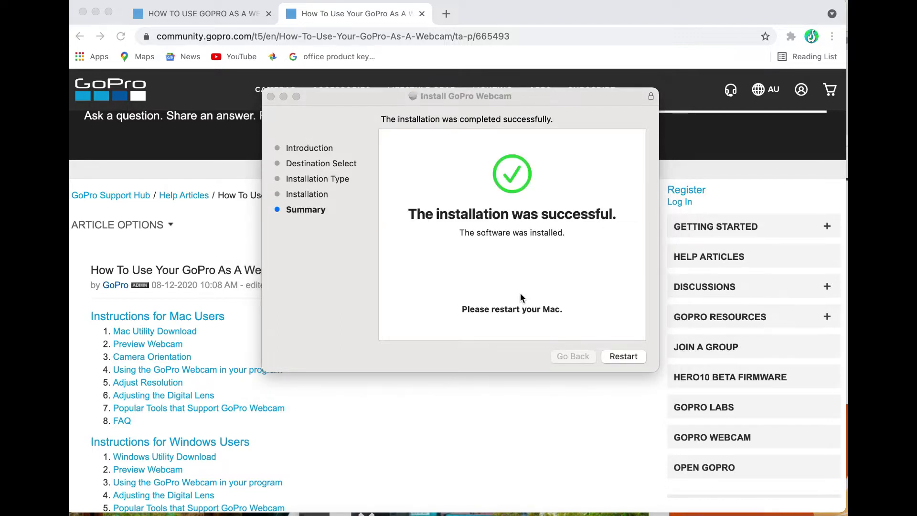
{"action": "left_click", "coordinate": [637, 363]}
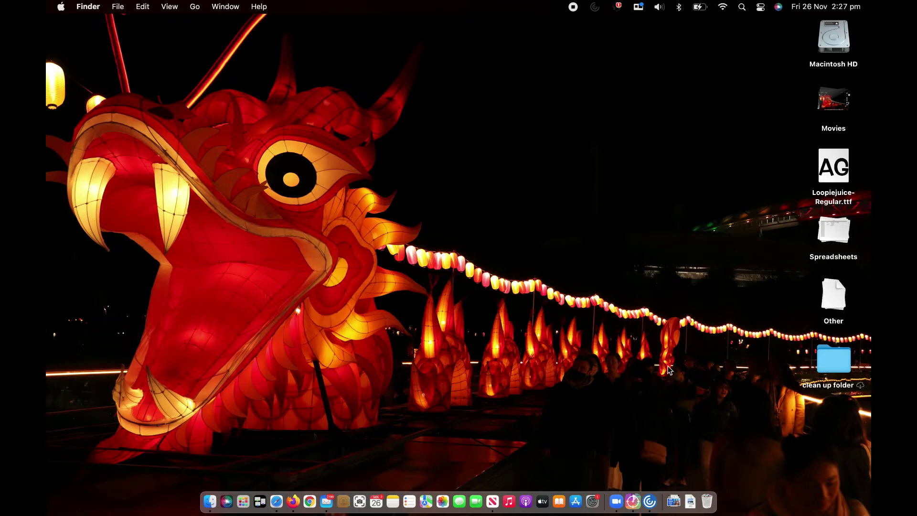
Bring up the GoPro Webcam utility's options from its menu-bar icon
{"action": "left_click", "coordinate": [639, 8]}
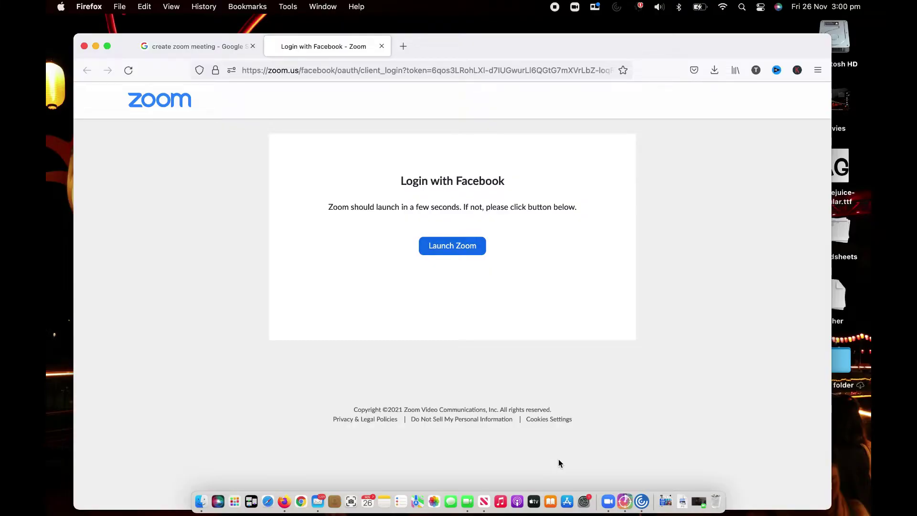
Launch Zoom from the browser and start a meeting with the Personal Meeting ID
{"action": "left_click", "coordinate": [459, 250]}
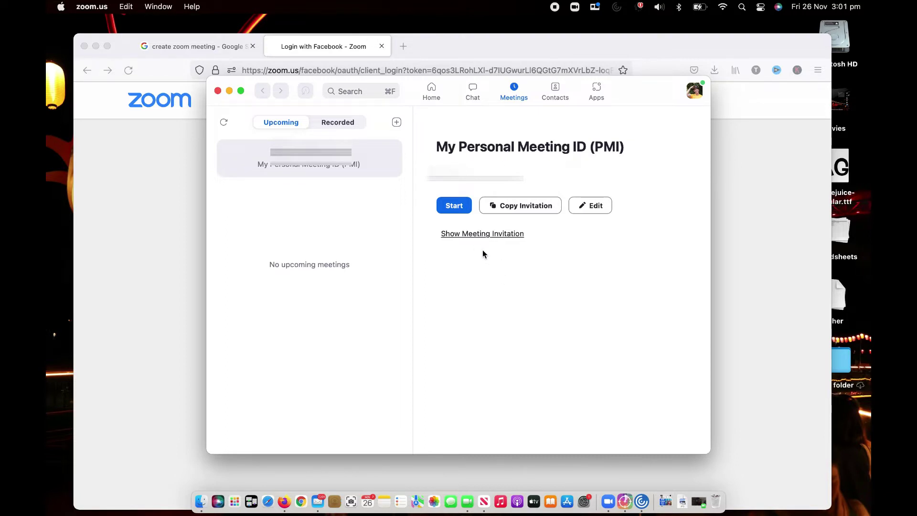
{"action": "left_click", "coordinate": [454, 206]}
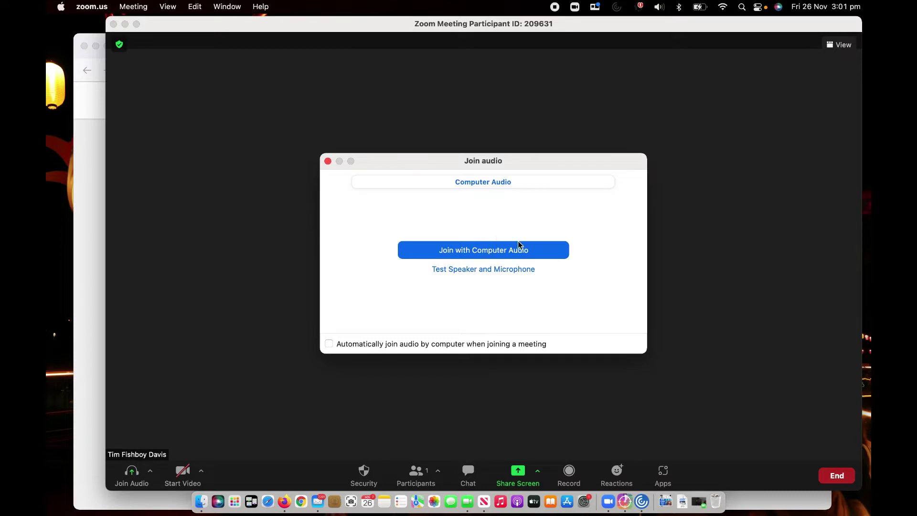
Join with Computer Audio and select GoPro Webcam as the meeting's video camera
{"action": "left_click", "coordinate": [496, 254]}
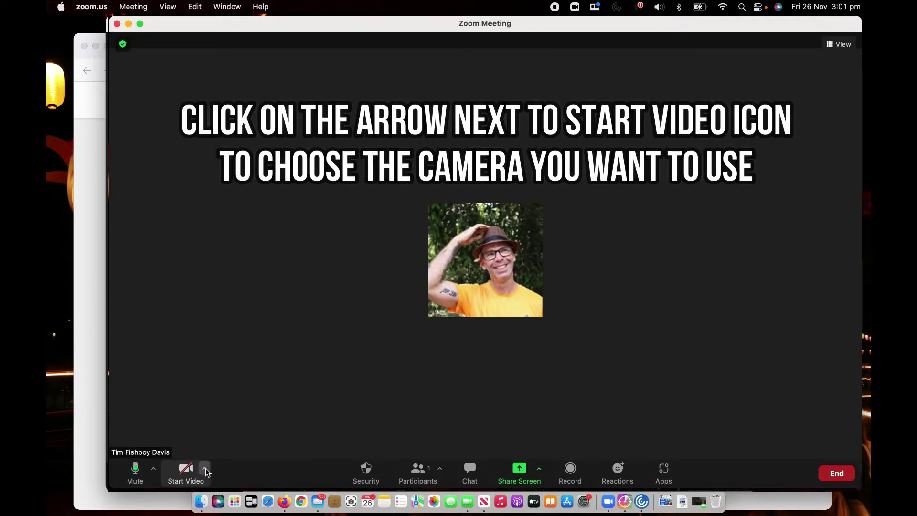
{"action": "left_click", "coordinate": [201, 470]}
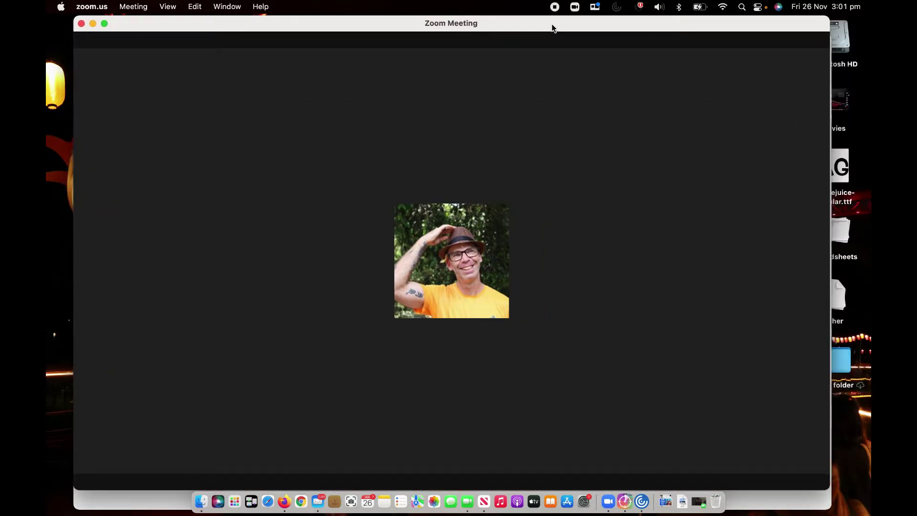
{"action": "mouse_move", "coordinate": [307, 270]}
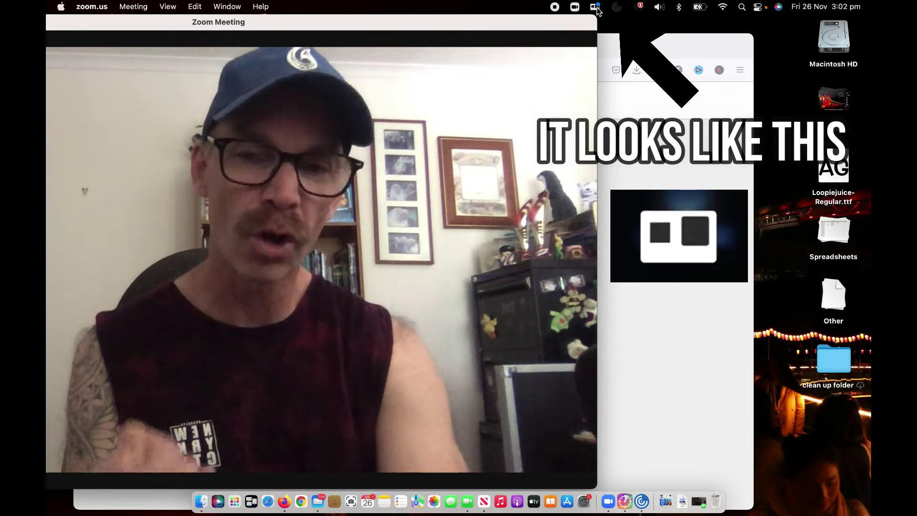
Show the GoPro Webcam preview and position it to the right of the Zoom video
{"action": "left_click", "coordinate": [596, 9]}
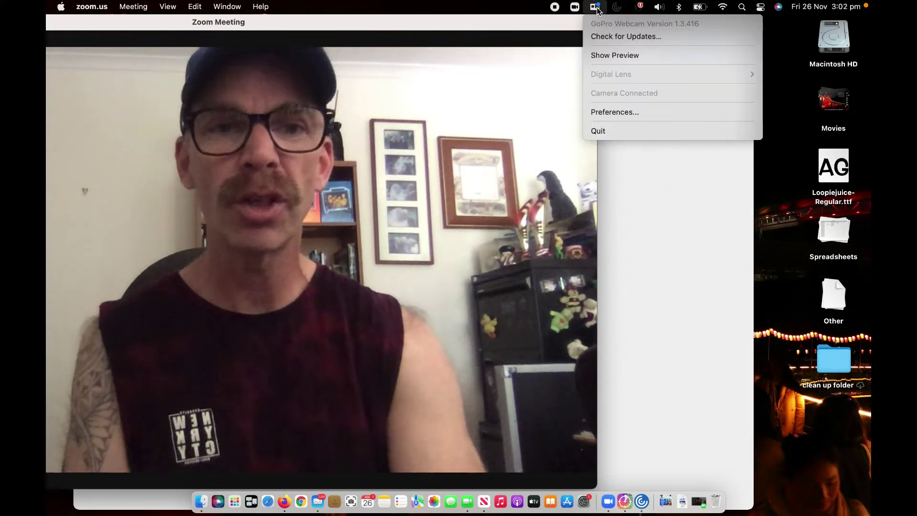
{"action": "left_click", "coordinate": [619, 56]}
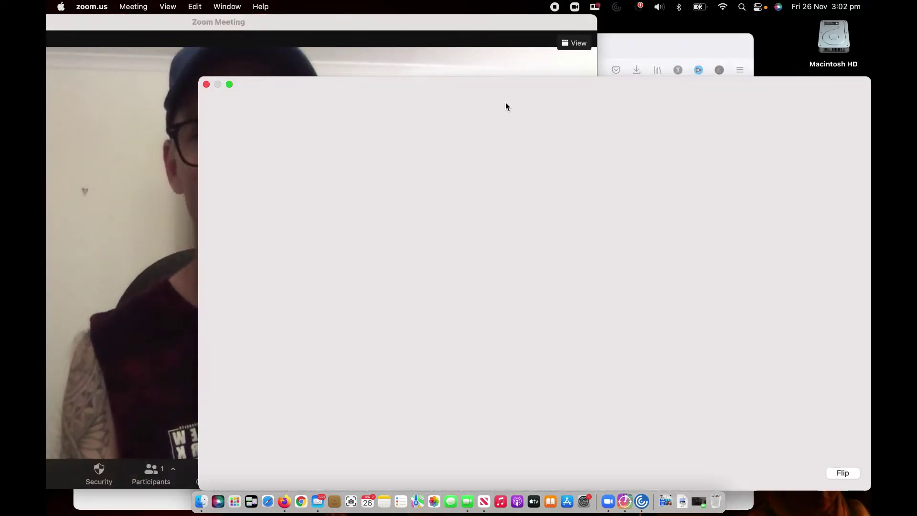
{"action": "left_click_drag", "start_coordinate": [468, 91], "coordinate": [565, 56]}
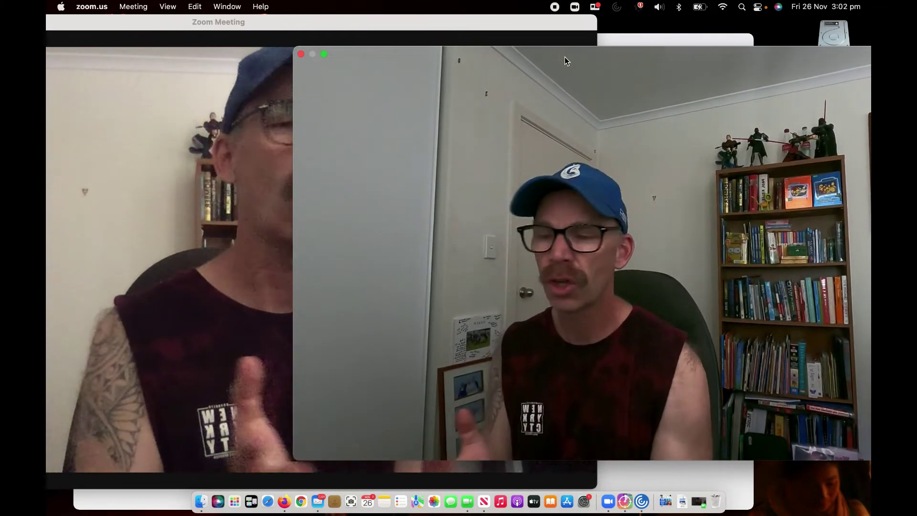
{"action": "left_click_drag", "start_coordinate": [560, 52], "coordinate": [666, 30]}
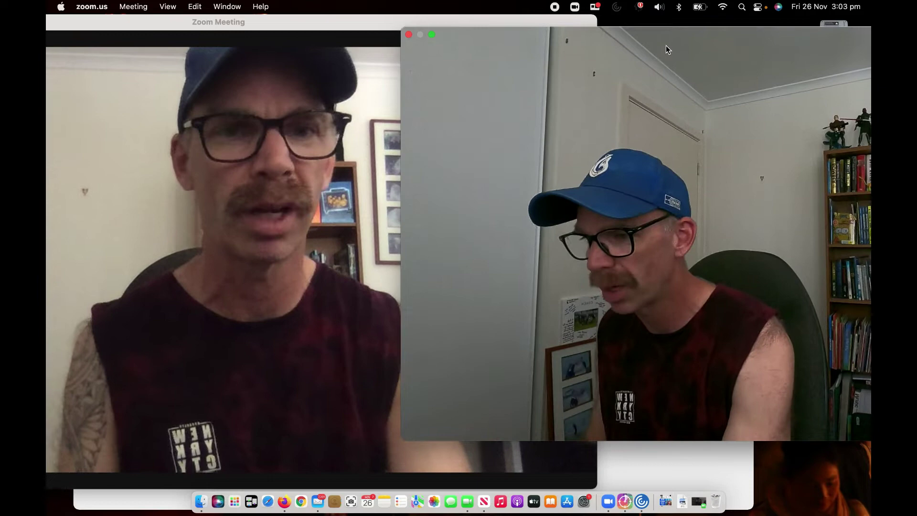
{"action": "mouse_move", "coordinate": [666, 45]}
{"action": "left_mouse_down"}
{"action": "mouse_move", "coordinate": [691, 45]}
{"action": "mouse_move", "coordinate": [661, 35]}
{"action": "left_mouse_up"}
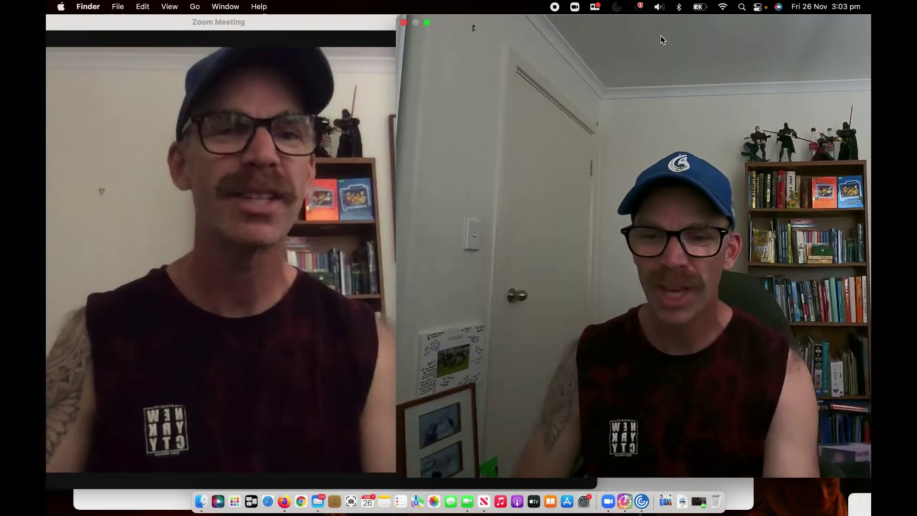
Open the GoPro Webcam menu showing Digital Lens, Pause Webcam and Preferences
{"action": "left_click", "coordinate": [595, 6]}
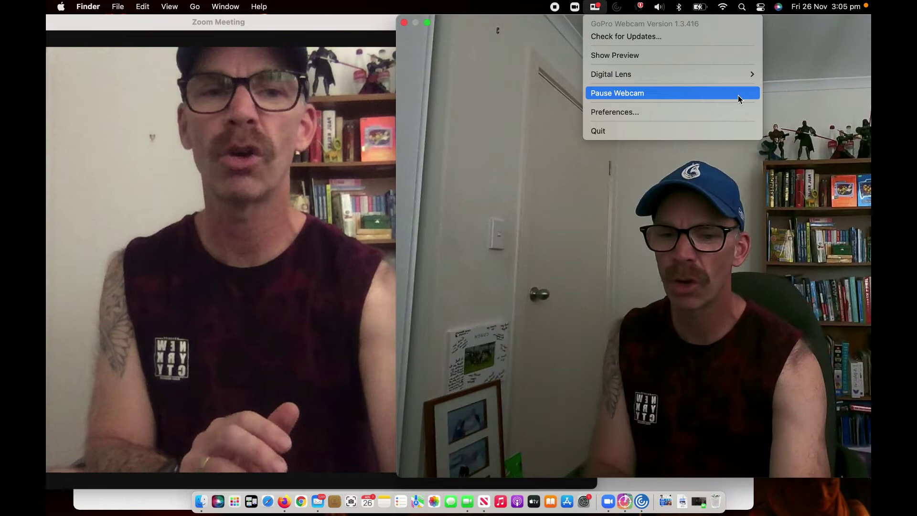
Choose Narrow Lens under Digital Lens for tighter framing
{"action": "mouse_move", "coordinate": [725, 74]}
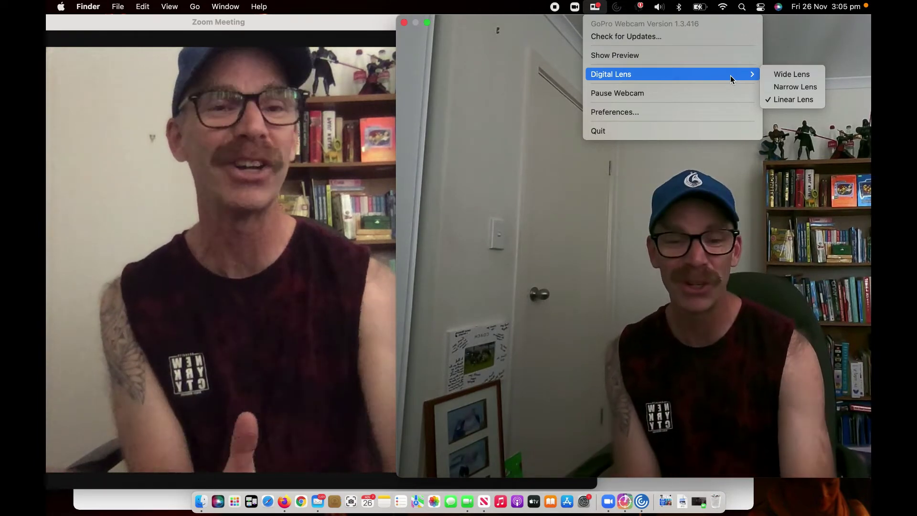
{"action": "left_click", "coordinate": [767, 84]}
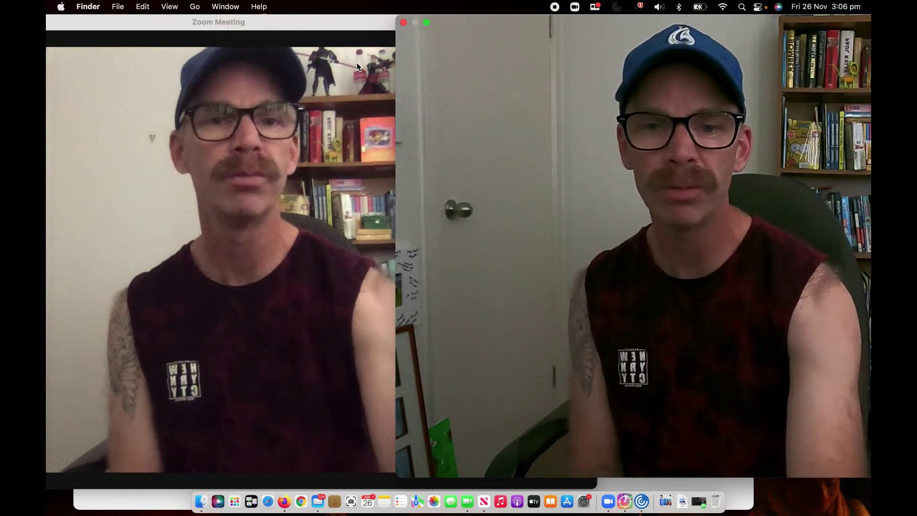
Choose Wide Lens under the GoPro Webcam Digital Lens menu
{"action": "left_click", "coordinate": [597, 7]}
{"action": "mouse_move", "coordinate": [612, 77]}
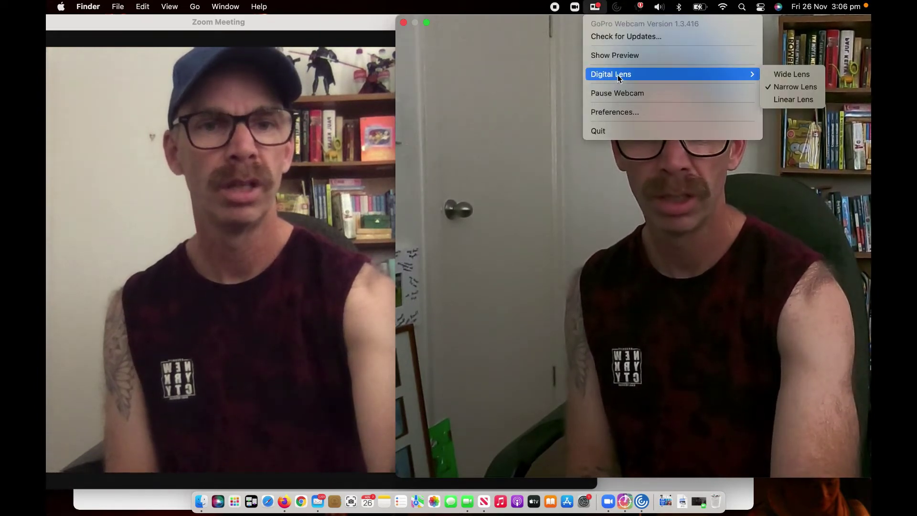
{"action": "left_click", "coordinate": [788, 75]}
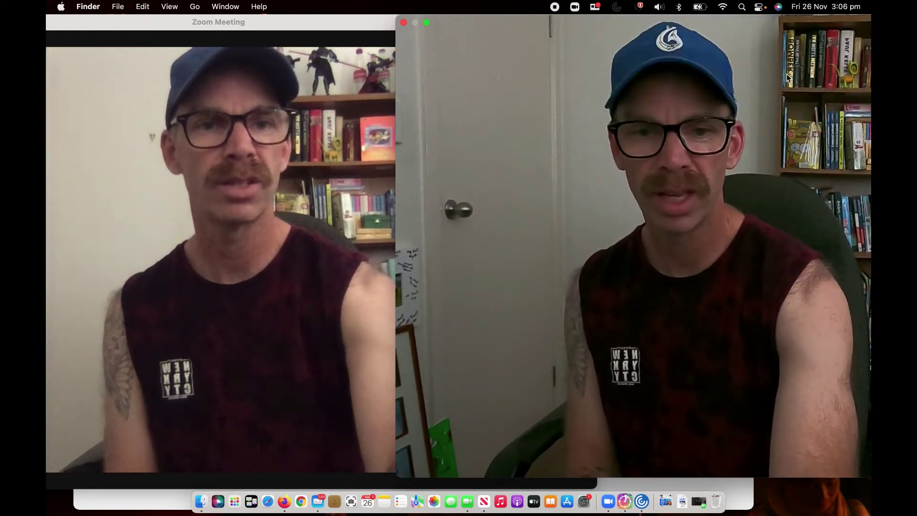